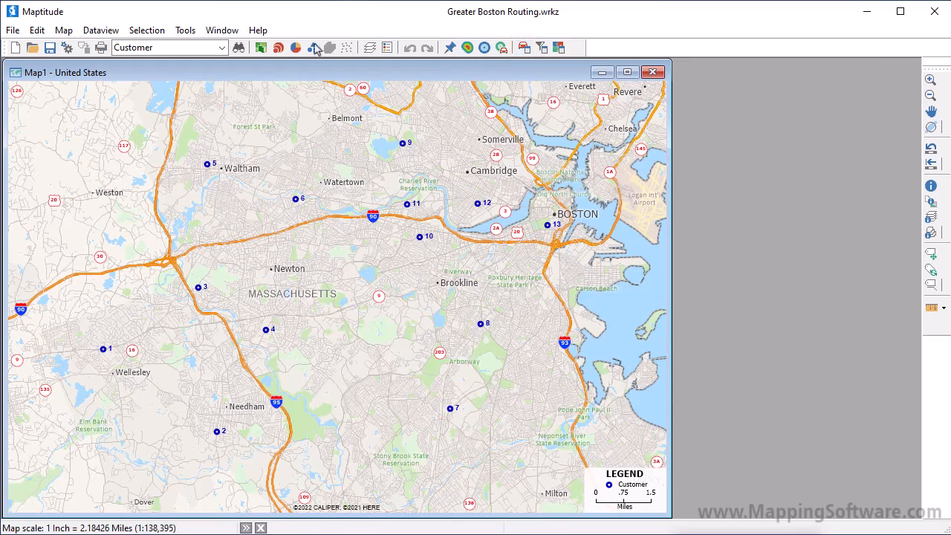
Create a new route named My First Route in Routing & Directions.
left_click(190, 36)
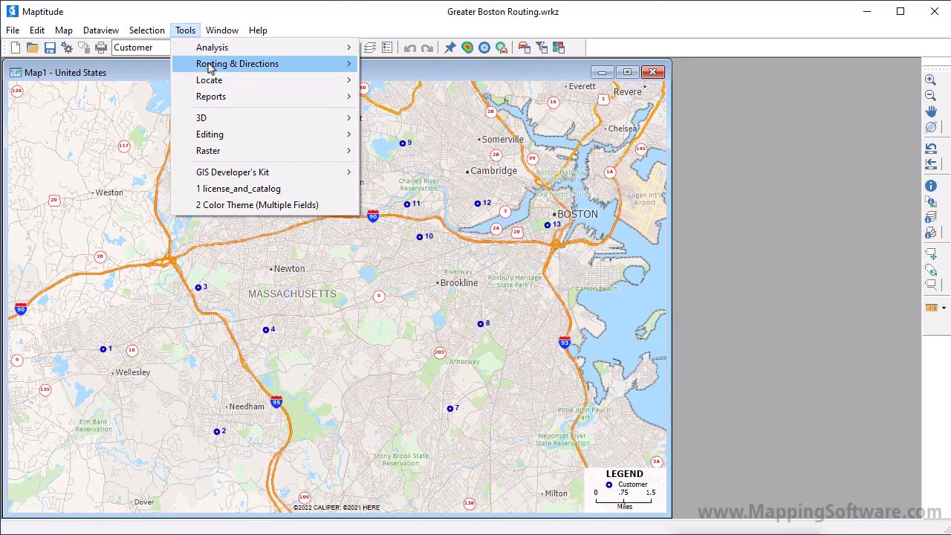
mouse_move(211, 67)
left_click(395, 65)
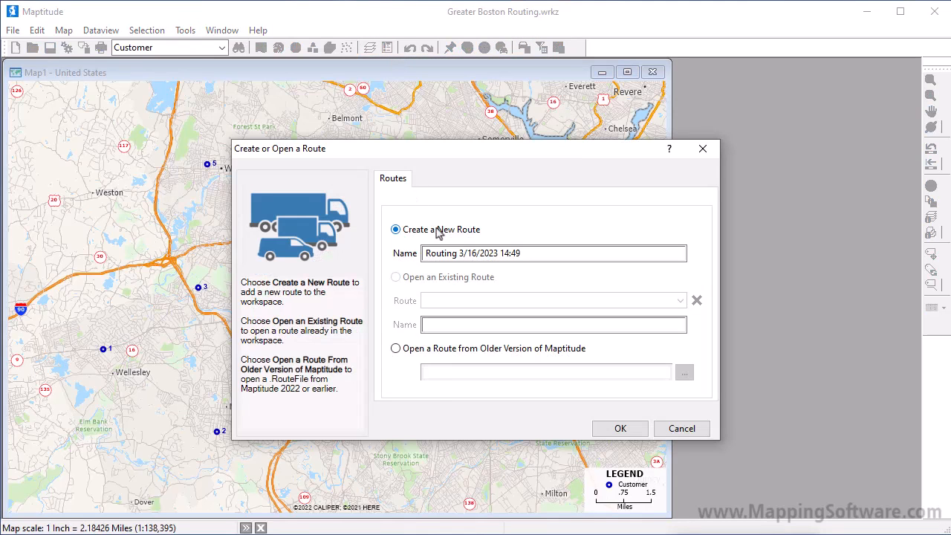
left_click_drag(526, 253, 365, 241)
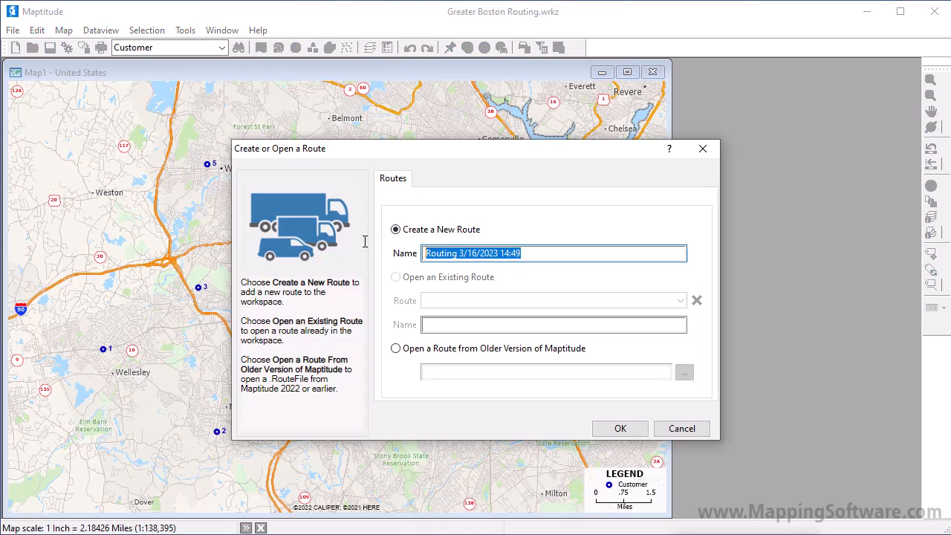
type("My First Route")
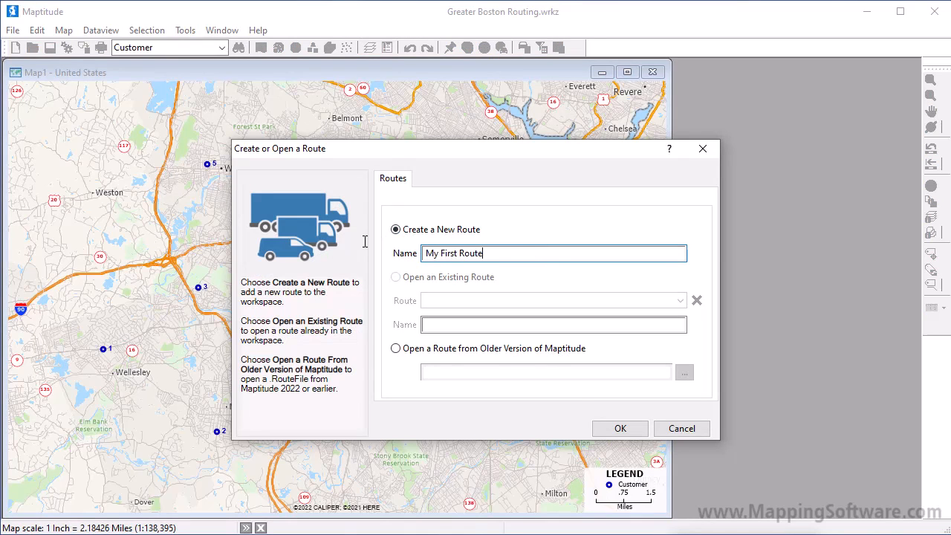
left_click(620, 428)
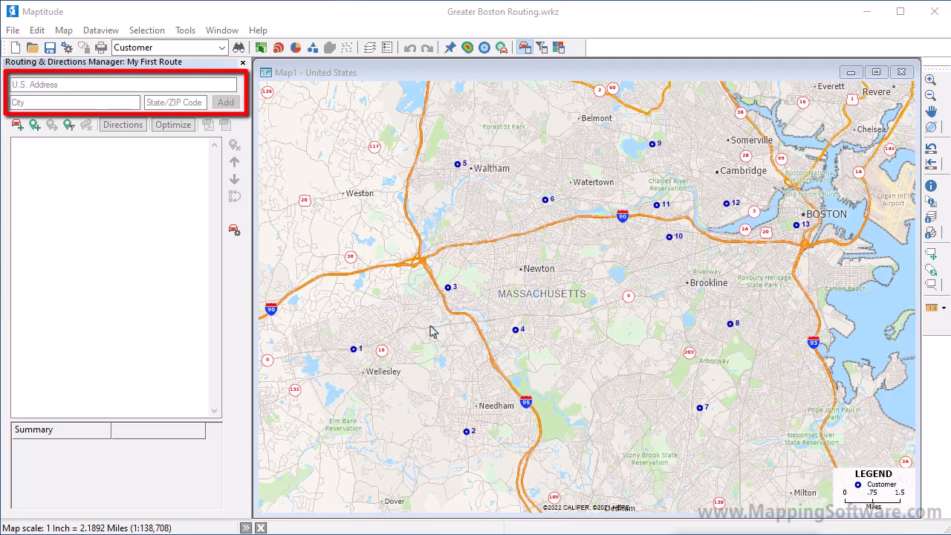
Add the starting location as the first stop by entering its street address and ZIP code.
left_click(157, 85)
type("1172 Beacon St")
left_click(182, 99)
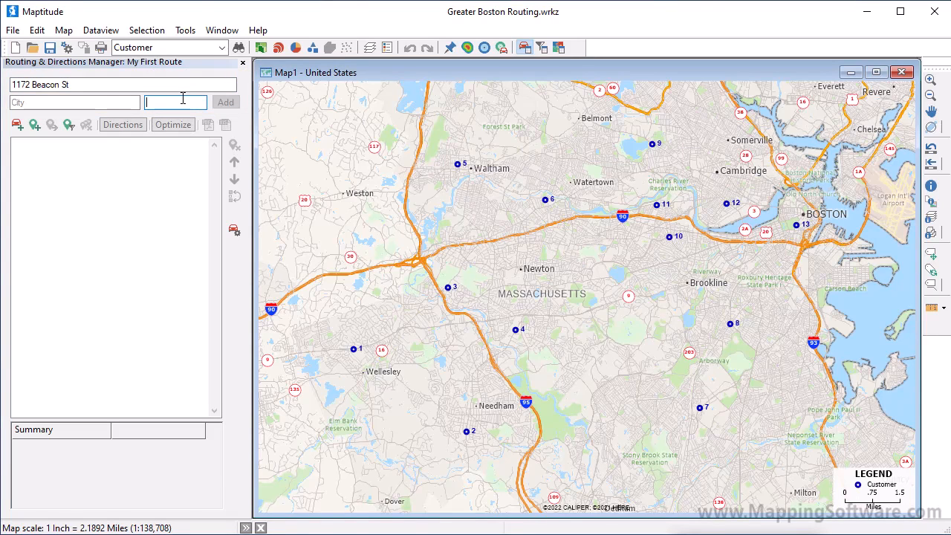
type("02461")
left_click(226, 103)
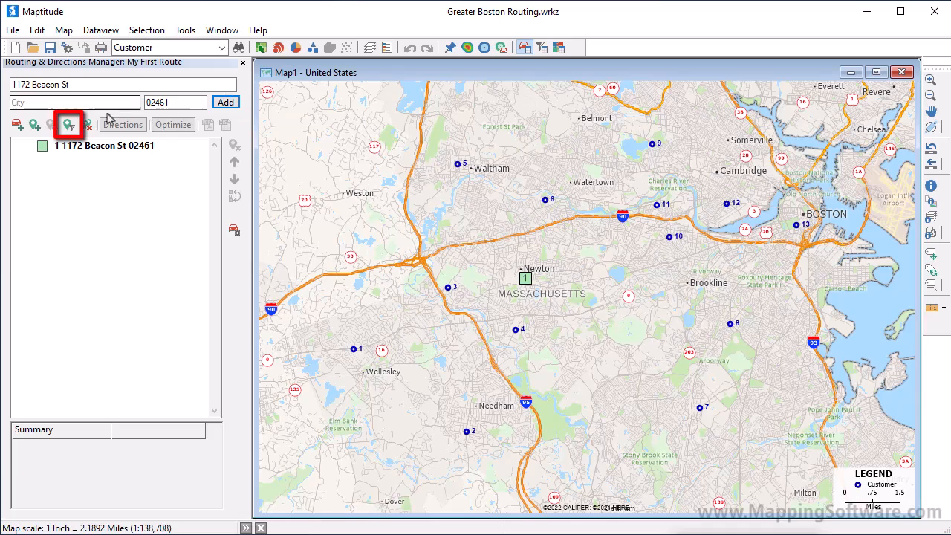
Add all features of the Customer layer as stops, plus one extra stop on the map between Needham and stop 8.
left_click(69, 124)
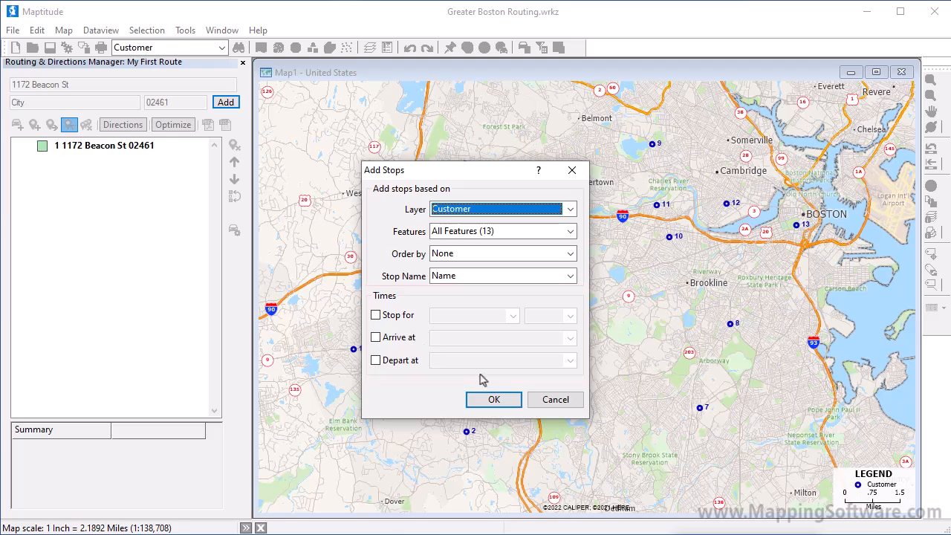
left_click(494, 400)
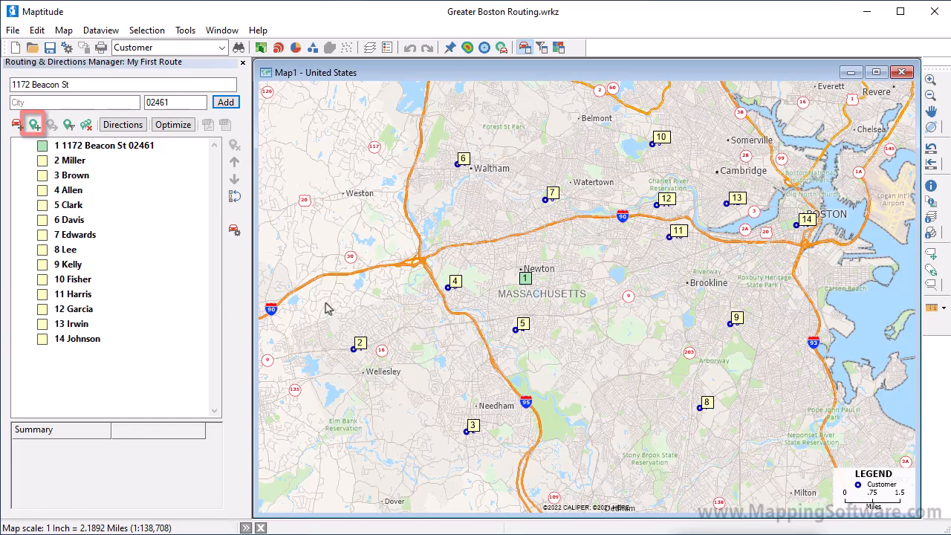
left_click(36, 126)
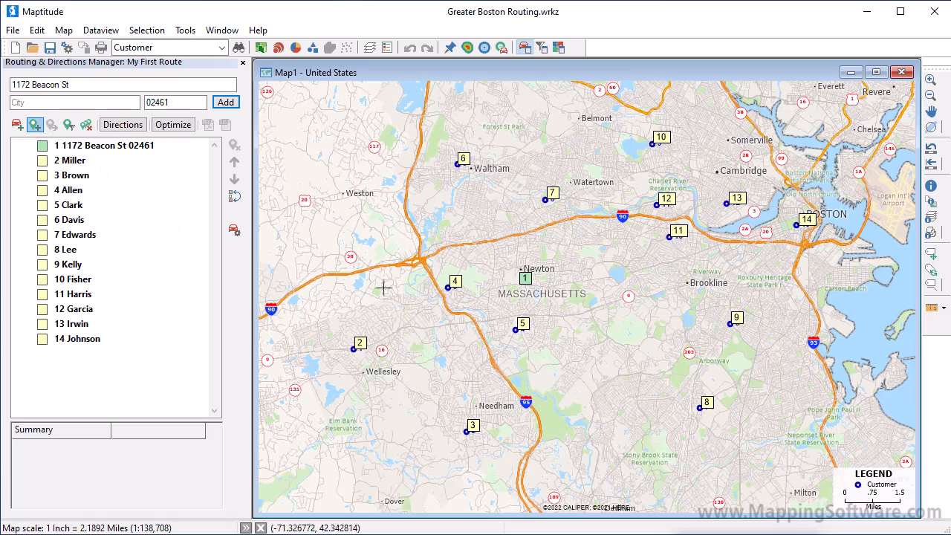
left_click(603, 385)
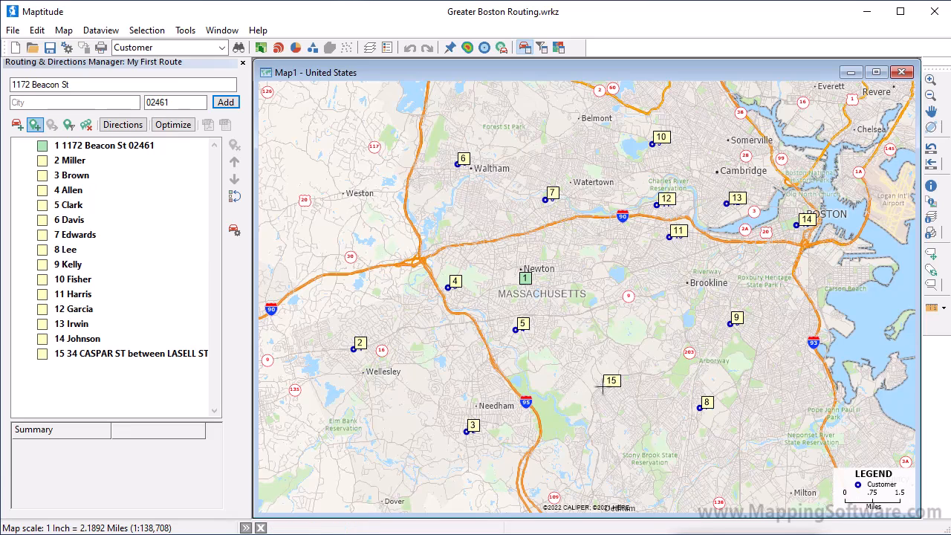
Move stop 7 up four places so it is third in the stop order.
left_click(110, 237)
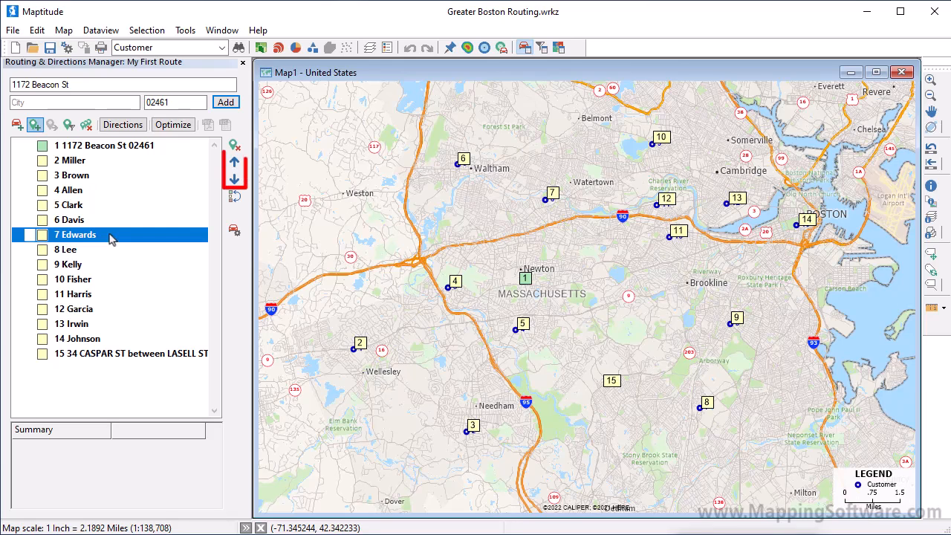
left_click(235, 163)
left_click(235, 163)
left_click(235, 164)
left_click(235, 163)
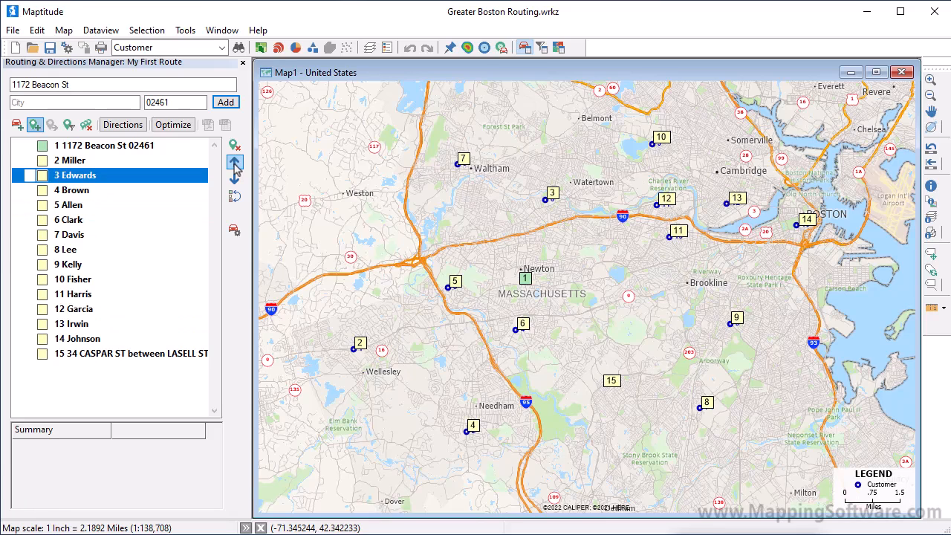
Schedule stop 10 with a stop duration of 00:30 Hrs:Mins.
left_click(87, 281)
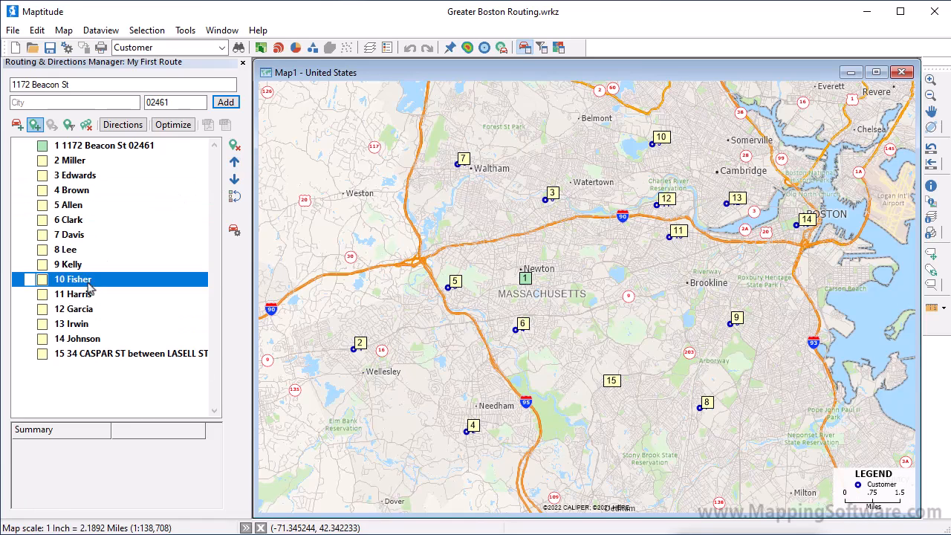
right_click(88, 286)
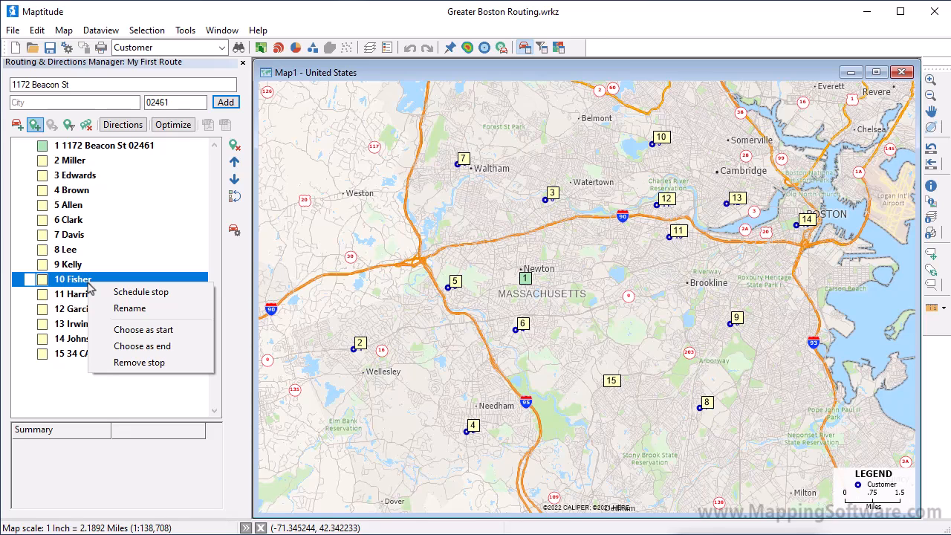
left_click(125, 293)
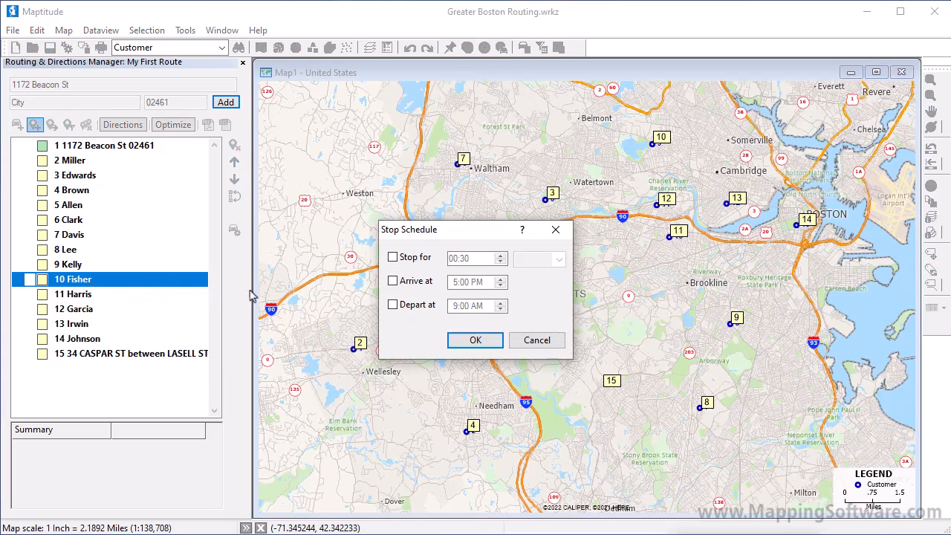
left_click(393, 258)
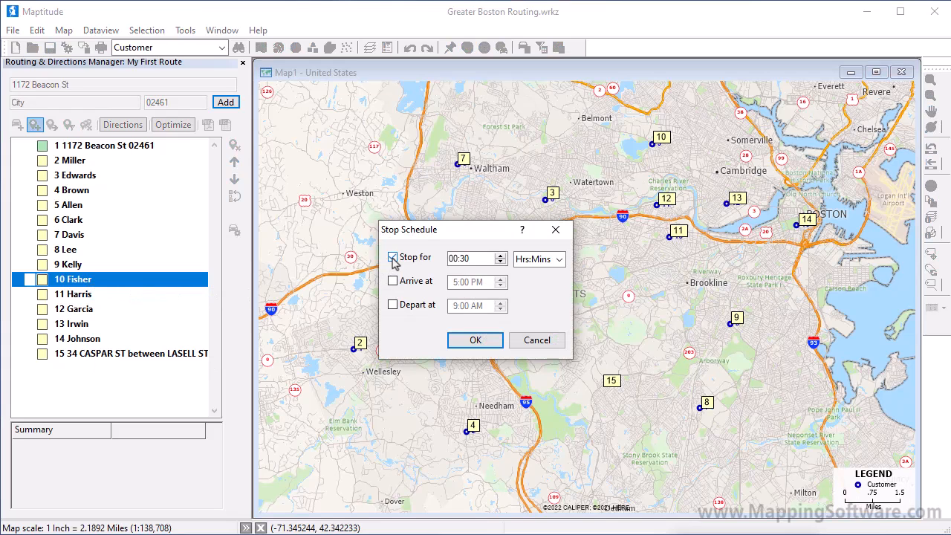
left_click(458, 339)
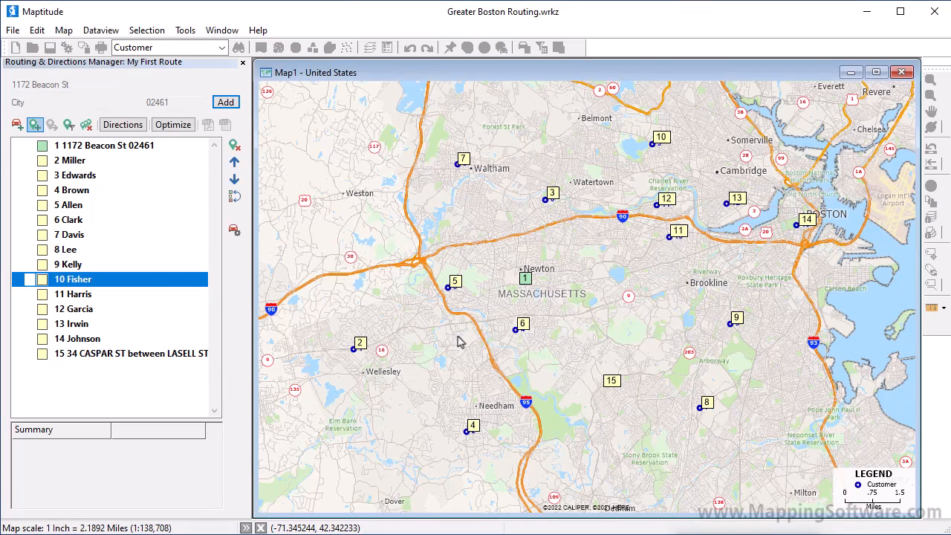
Remove the extra stop 15 and calculate the route directions through the remaining stops.
right_click(172, 355)
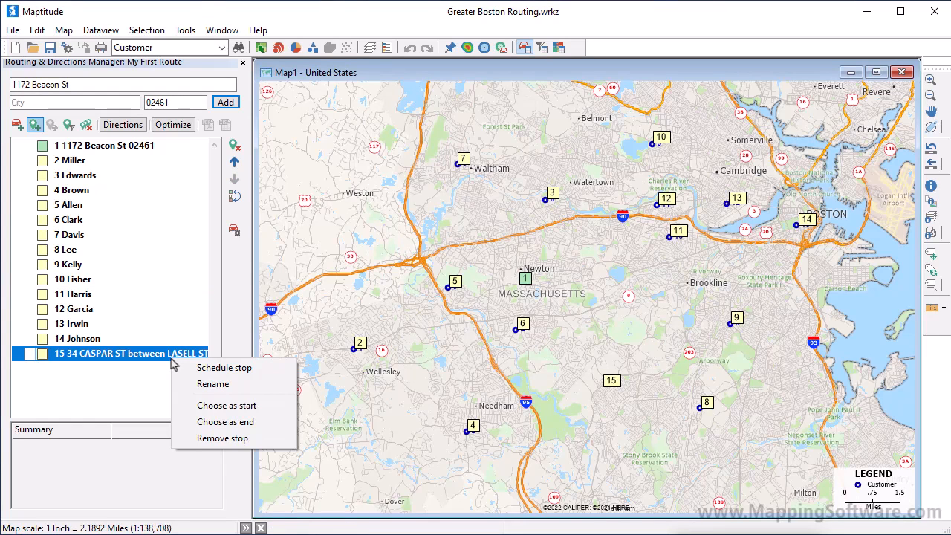
left_click(223, 438)
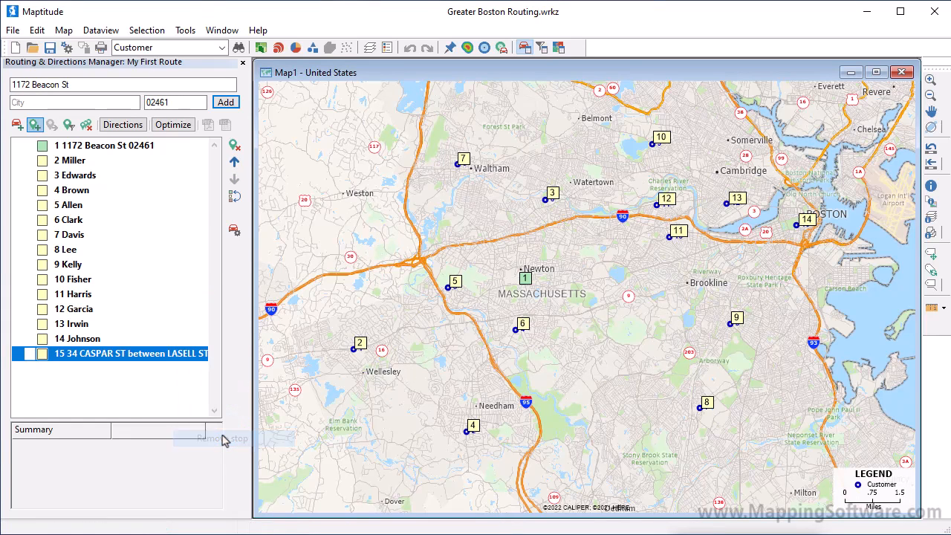
left_click(121, 126)
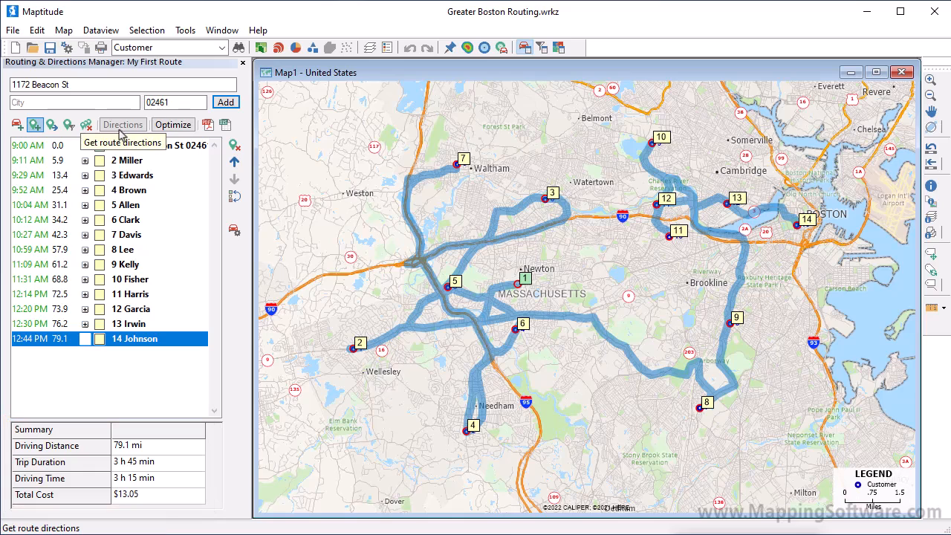
Review the turn-by-turn directions listed under stop 5 and optimize the order of the stops.
left_click(86, 205)
left_click(85, 205)
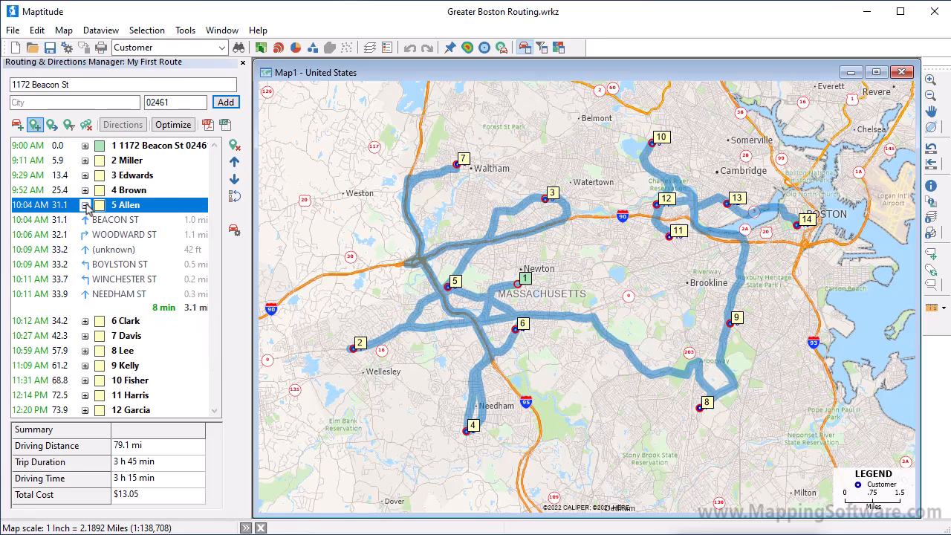
left_click(86, 206)
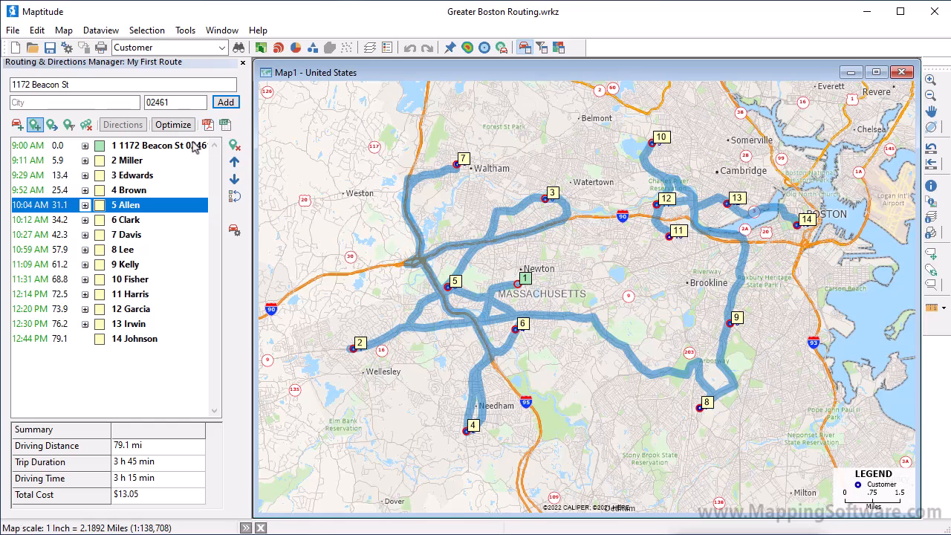
left_click(172, 125)
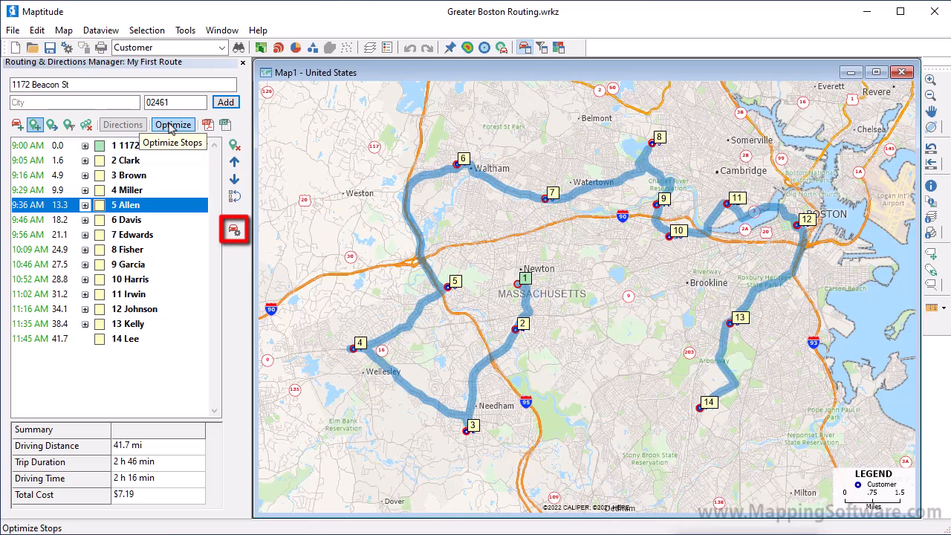
In the route options, display stop names and set the stay at each stop to 00:10 Hrs:Mins.
left_click(234, 231)
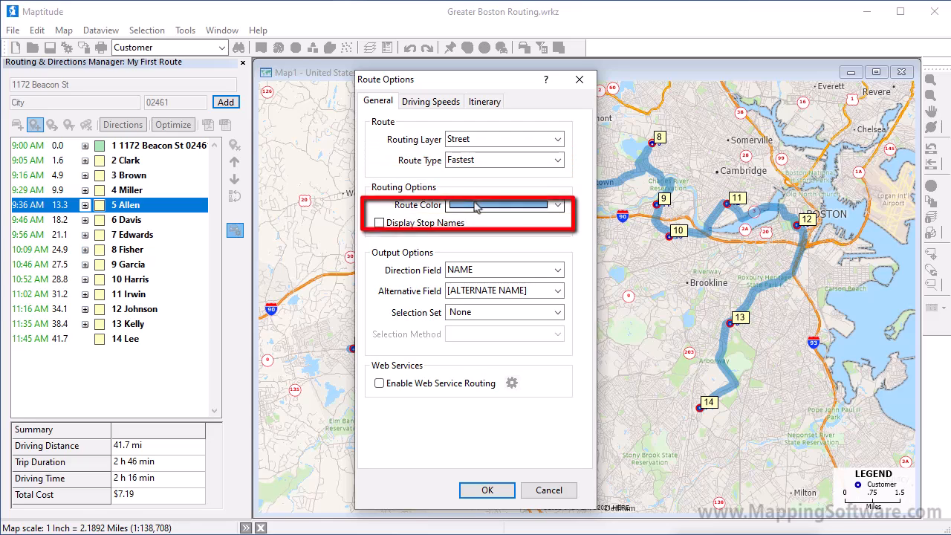
left_click(436, 226)
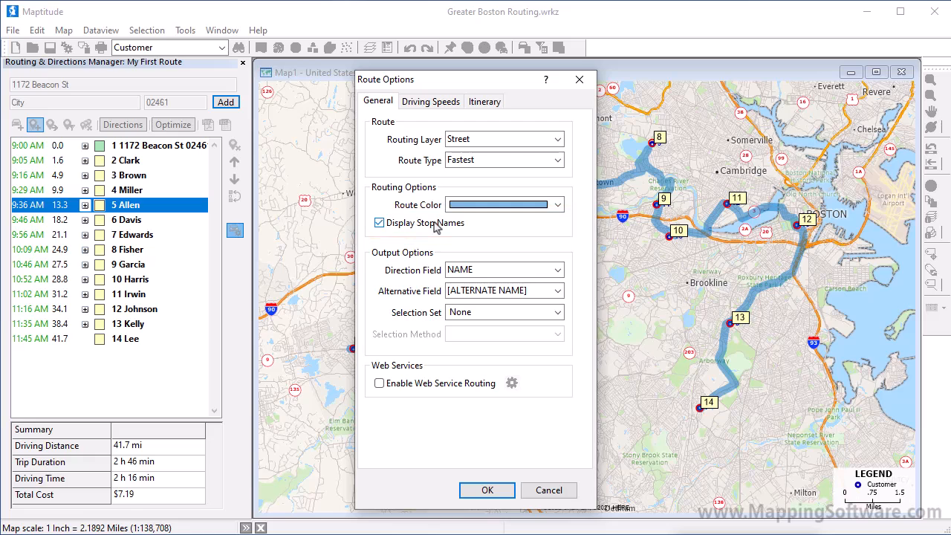
left_click(441, 109)
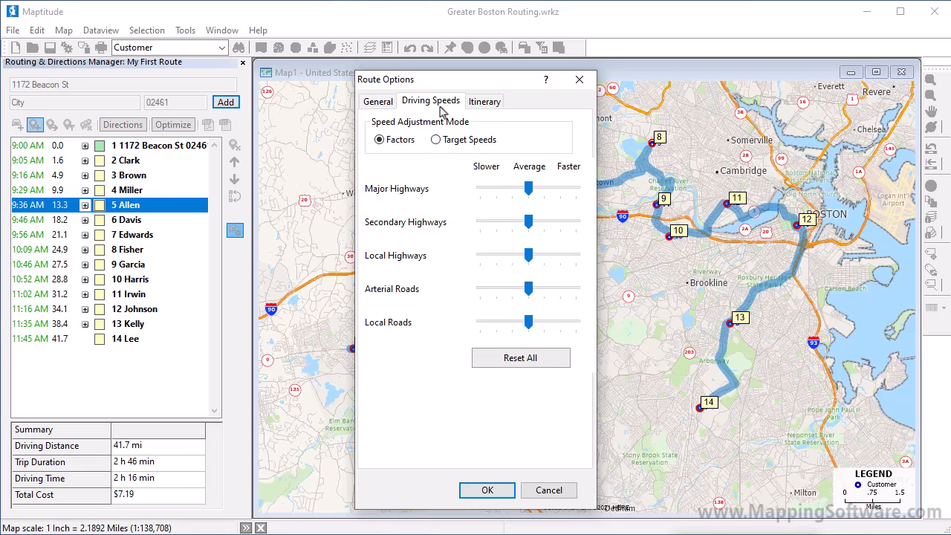
left_click(483, 107)
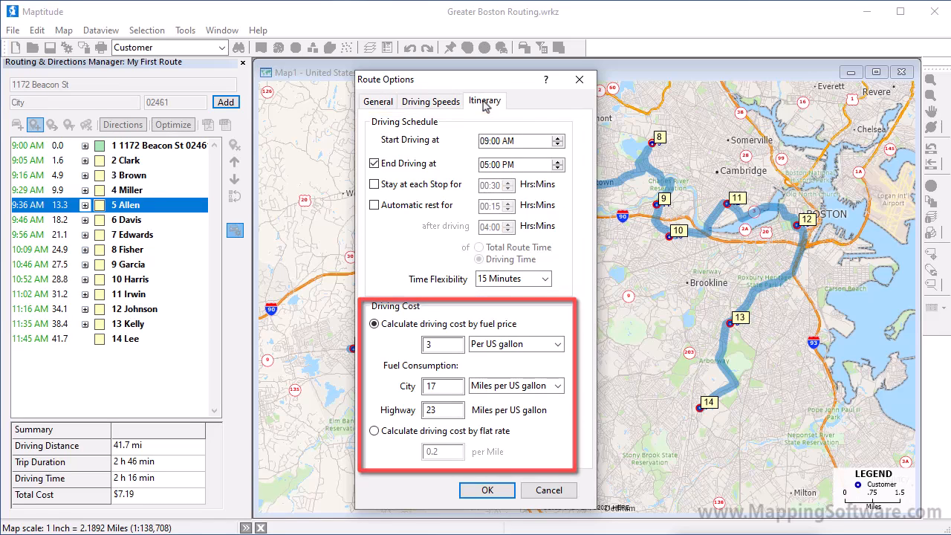
left_click(434, 186)
left_click(494, 187)
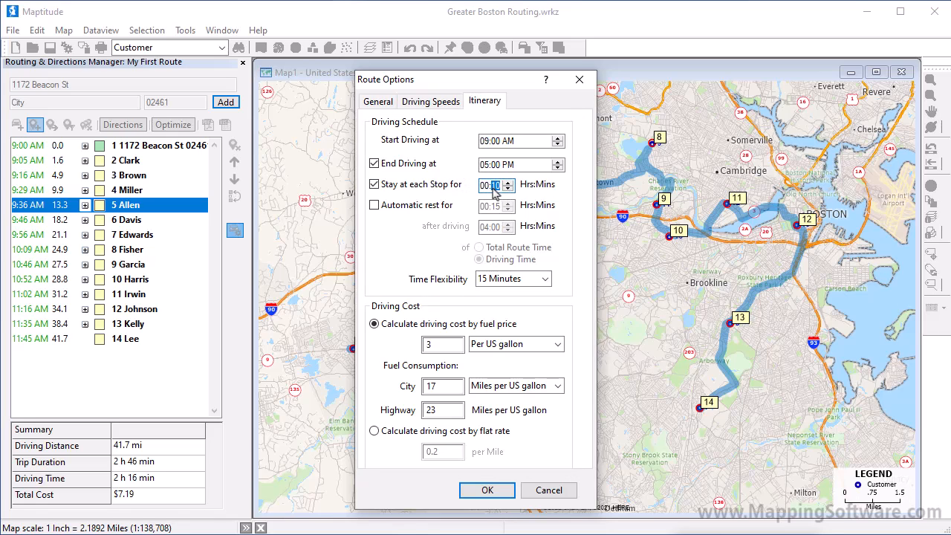
left_click(499, 489)
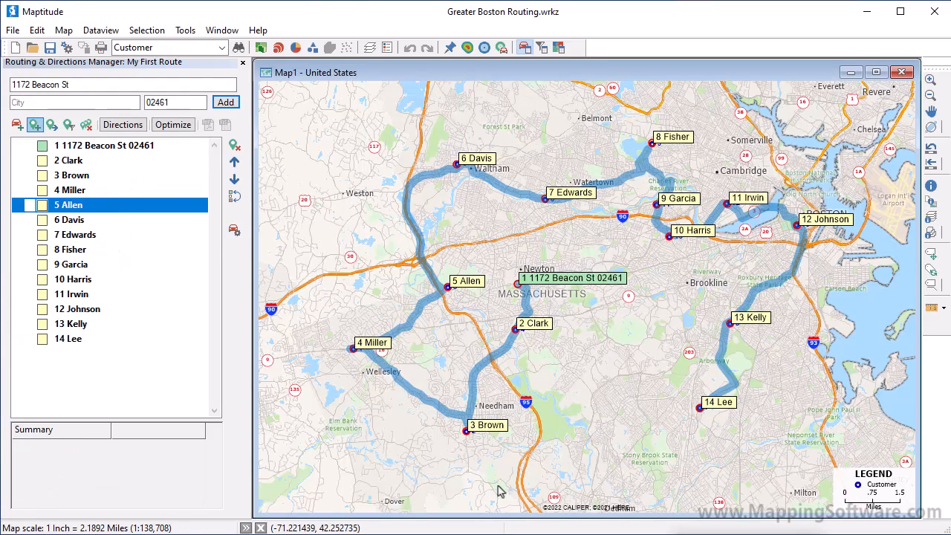
Make the first stop also the last stop of the route and optimize the stops again.
left_click(151, 146)
right_click(152, 147)
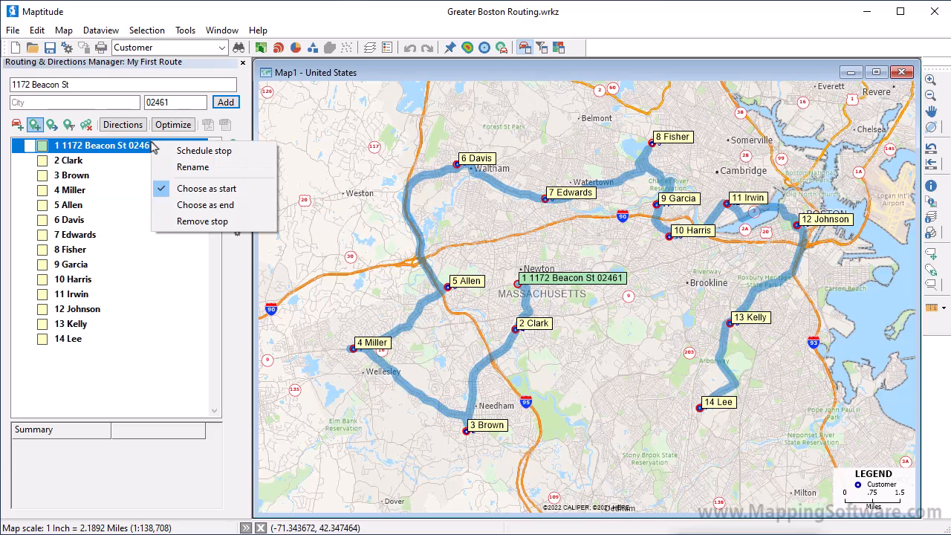
left_click(202, 207)
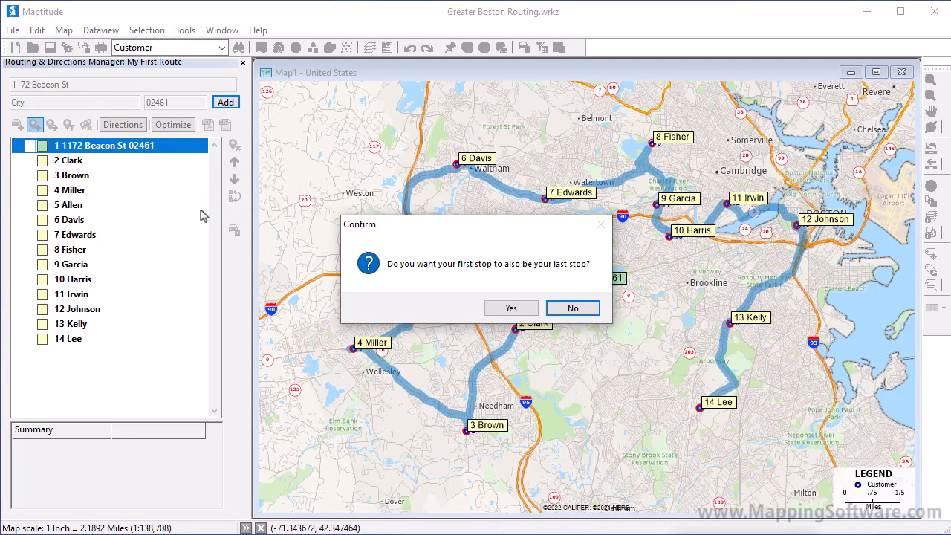
left_click(513, 309)
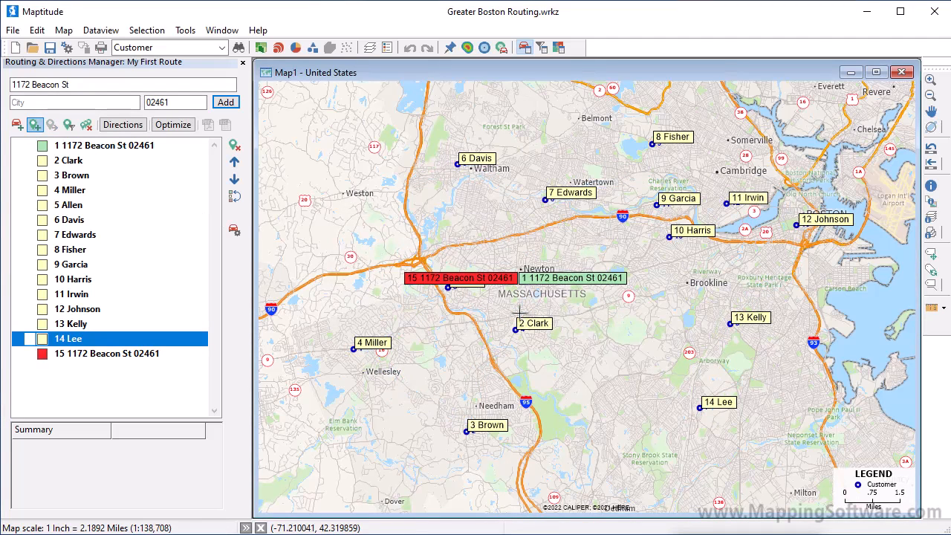
left_click(179, 127)
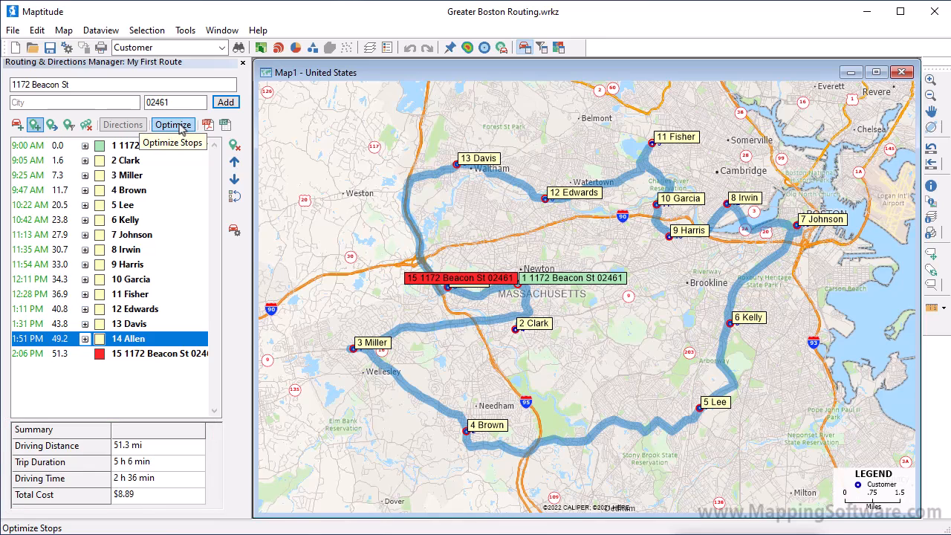
Create a new route named My Second Route in the workspace.
left_click(20, 127)
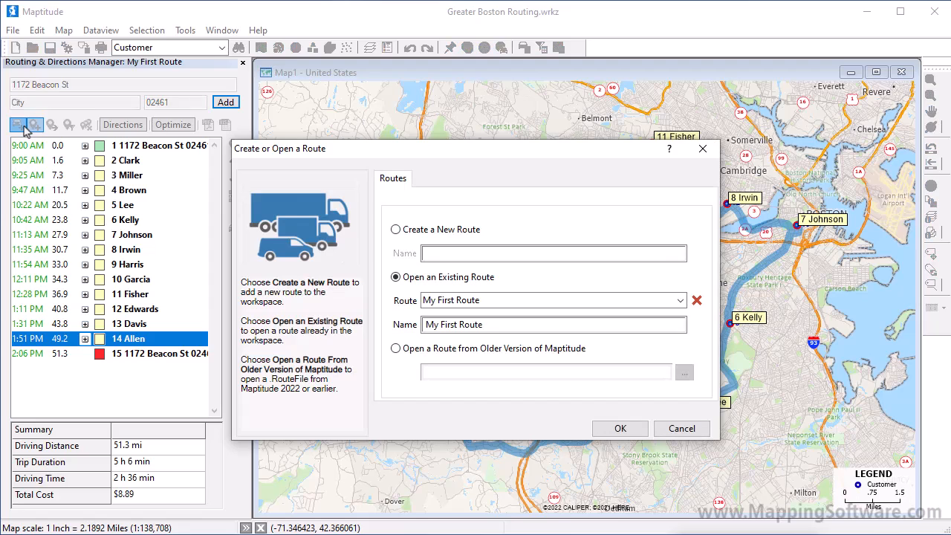
left_click(435, 231)
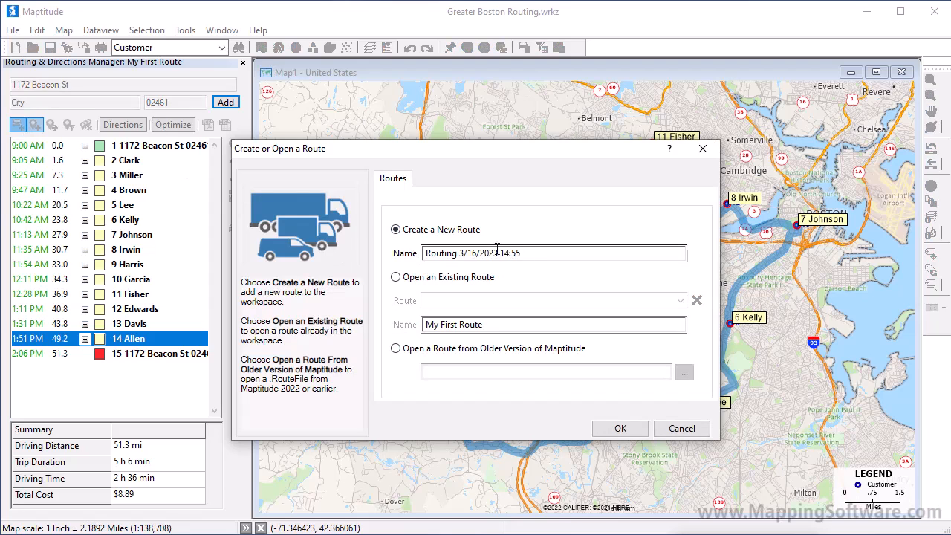
type("My Second Route")
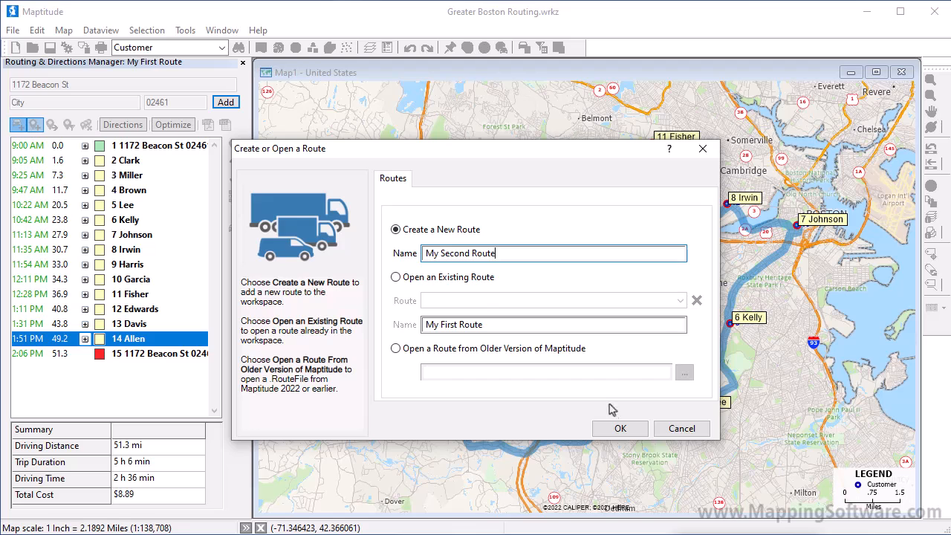
left_click(616, 429)
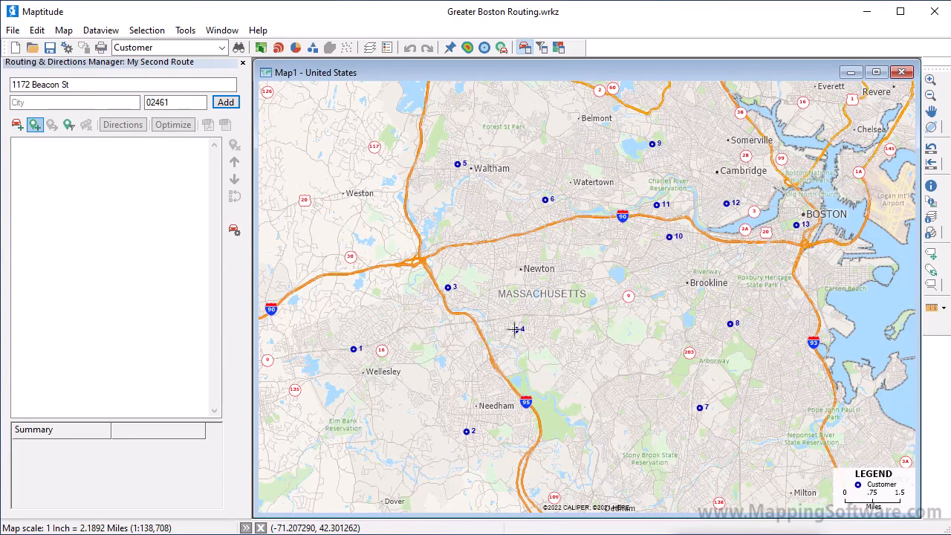
Add stops near Beacon St in Newton and at Logan Airport in Boston, and calculate the route directions between them.
left_click(523, 285)
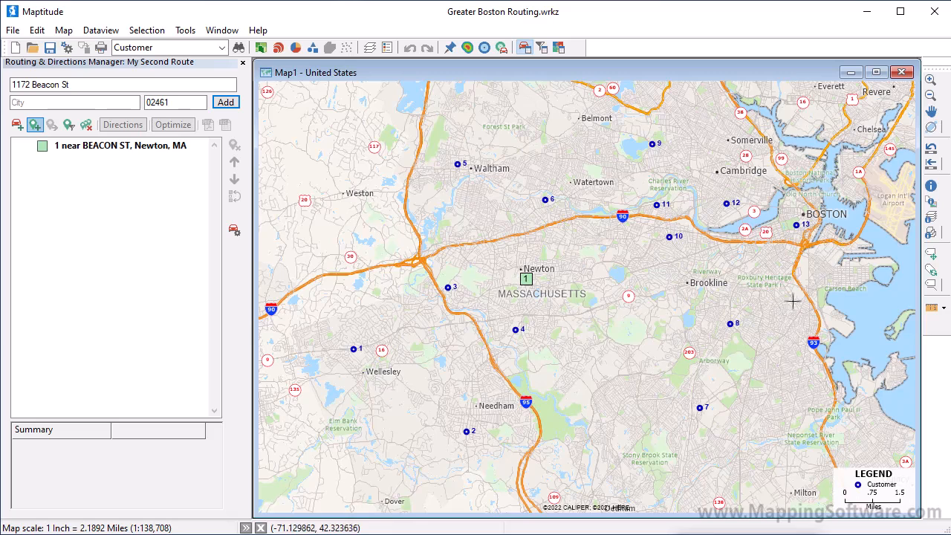
left_click(878, 203)
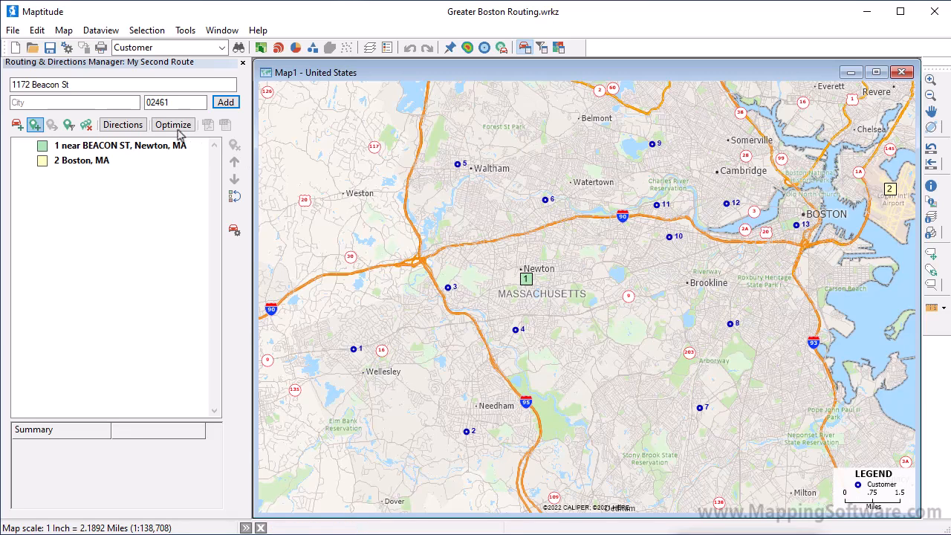
left_click(123, 125)
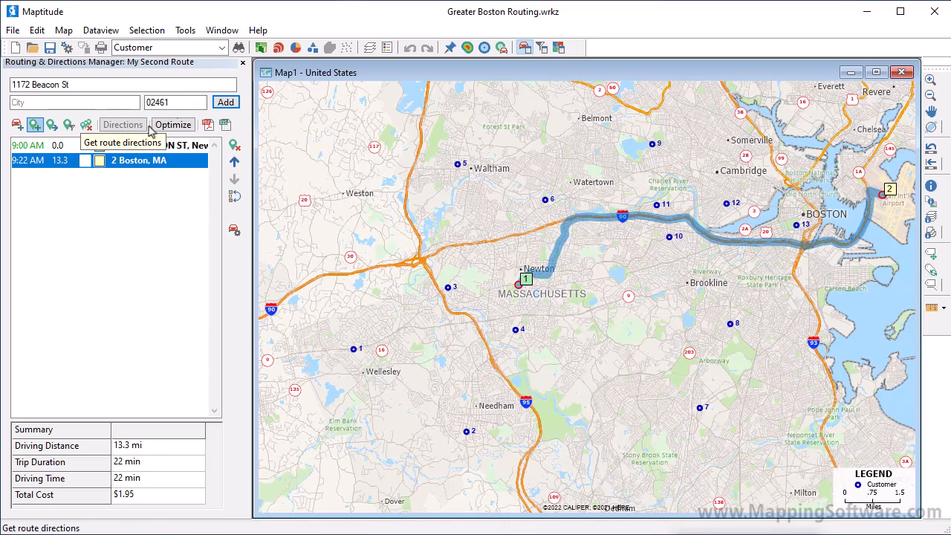
Close the routing manager, restart it, and open the existing route My First Route.
left_click(242, 63)
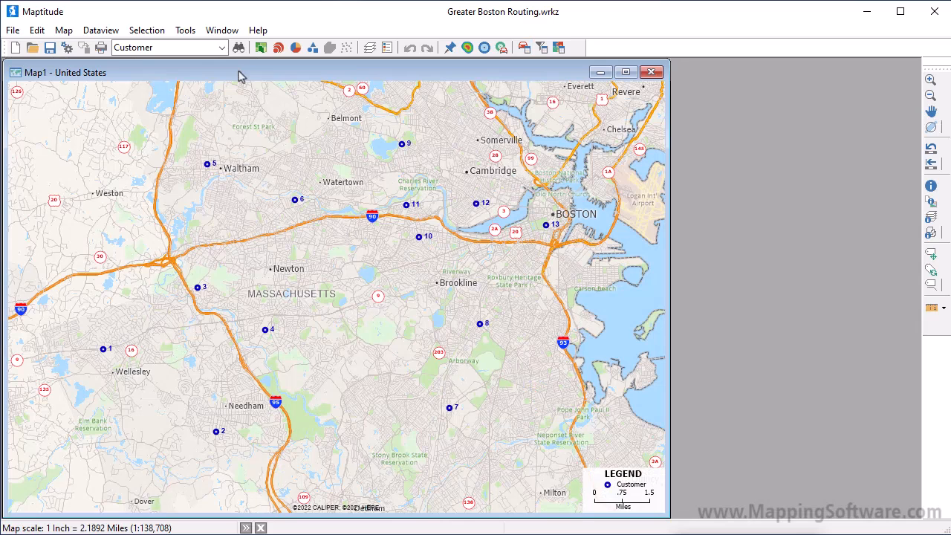
left_click(524, 48)
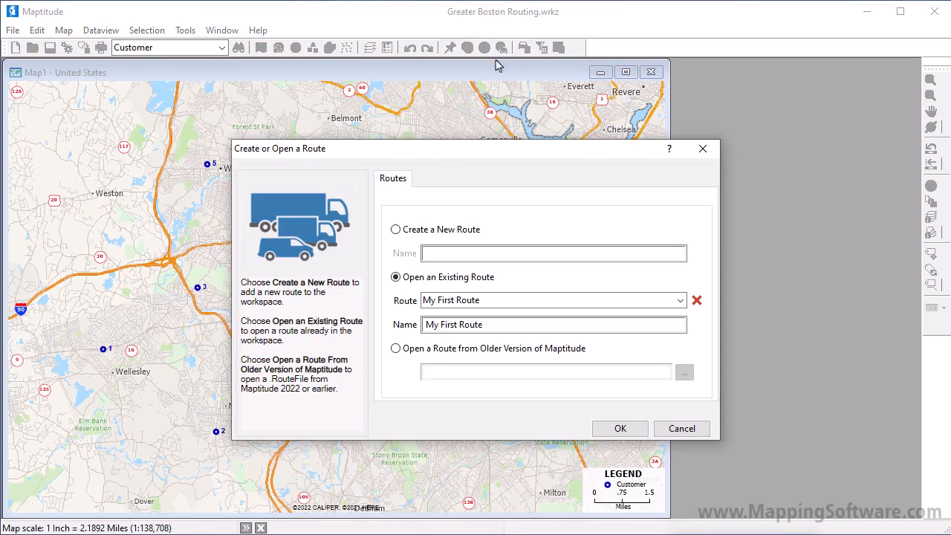
left_click(483, 300)
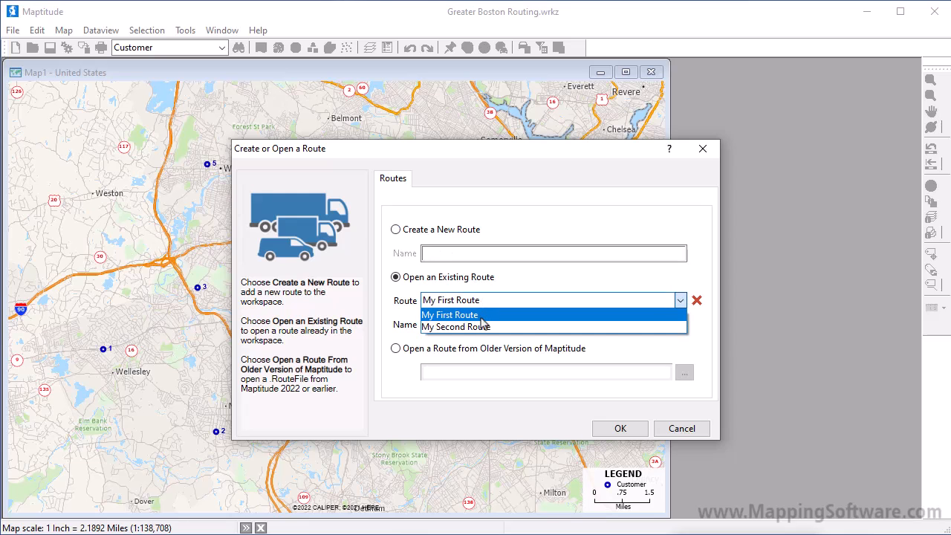
left_click(481, 315)
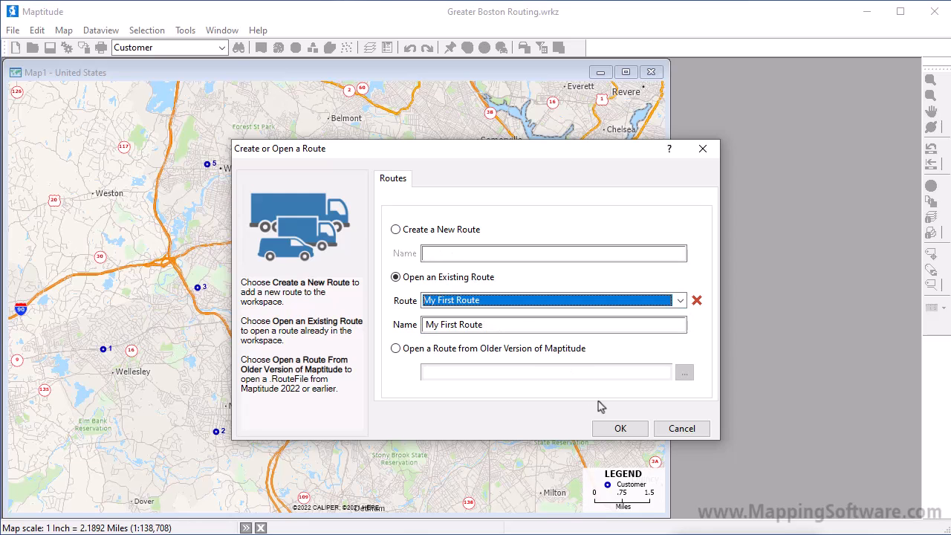
left_click(616, 430)
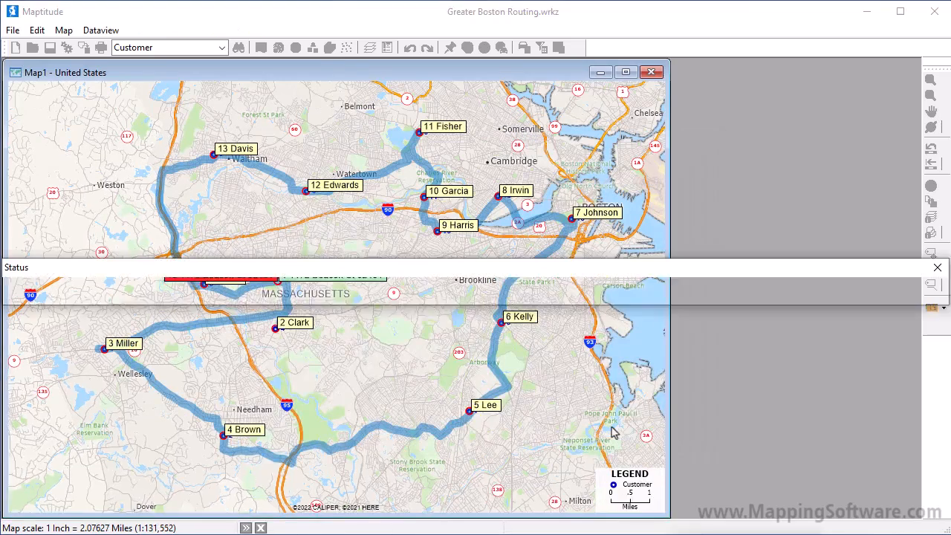